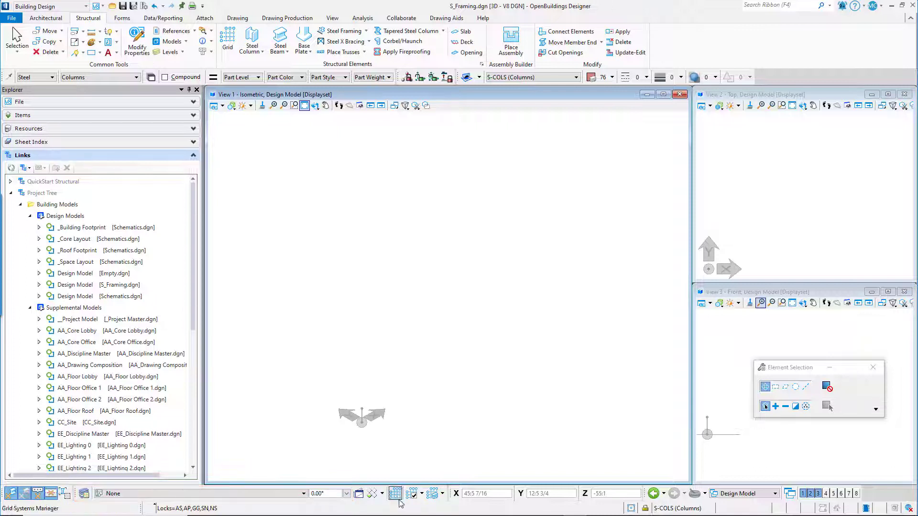
# Add a new orthogonal grid system and rename it Office Grid.
pyautogui.click(400, 500)
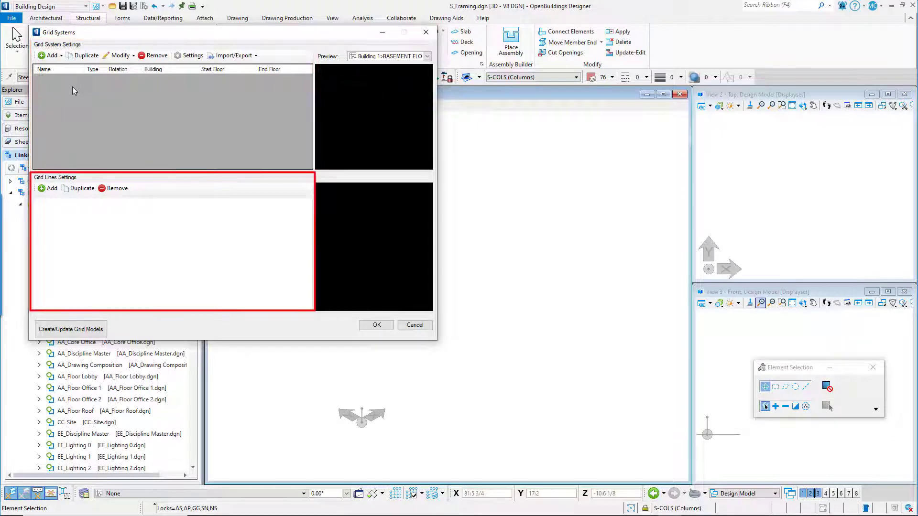
pyautogui.click(61, 56)
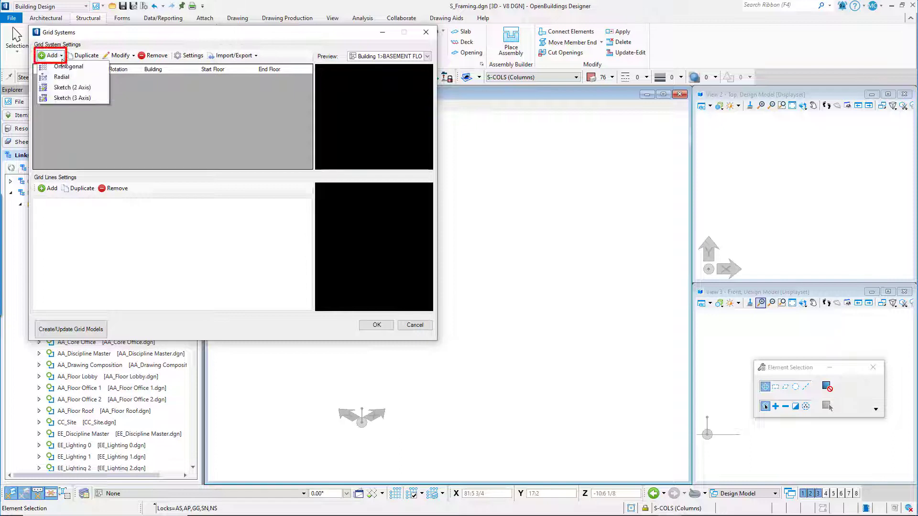
pyautogui.click(90, 67)
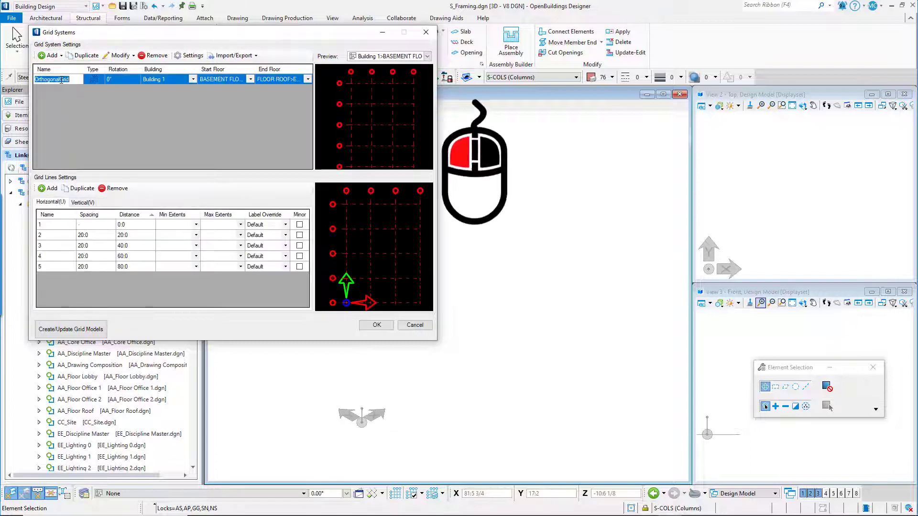
pyautogui.moveTo(66, 79); pyautogui.dragTo(33, 79)
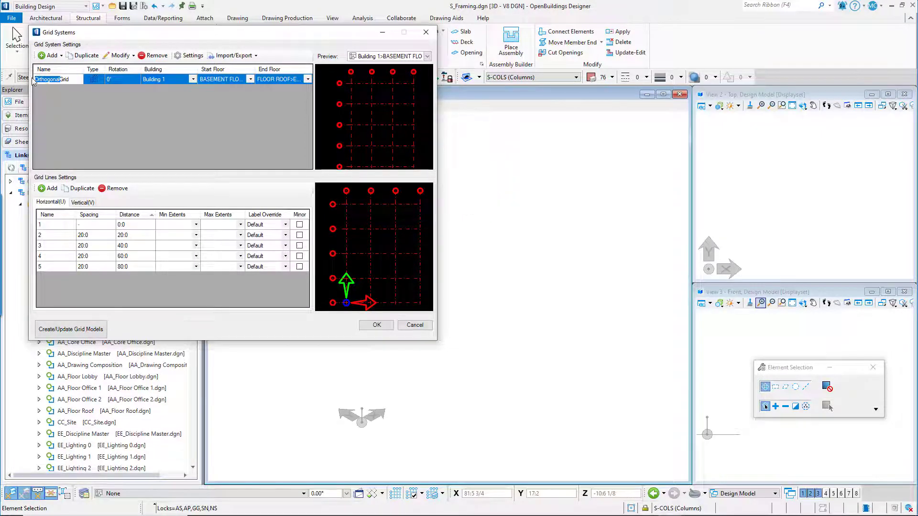
pyautogui.write('Office')
pyautogui.press('Return')
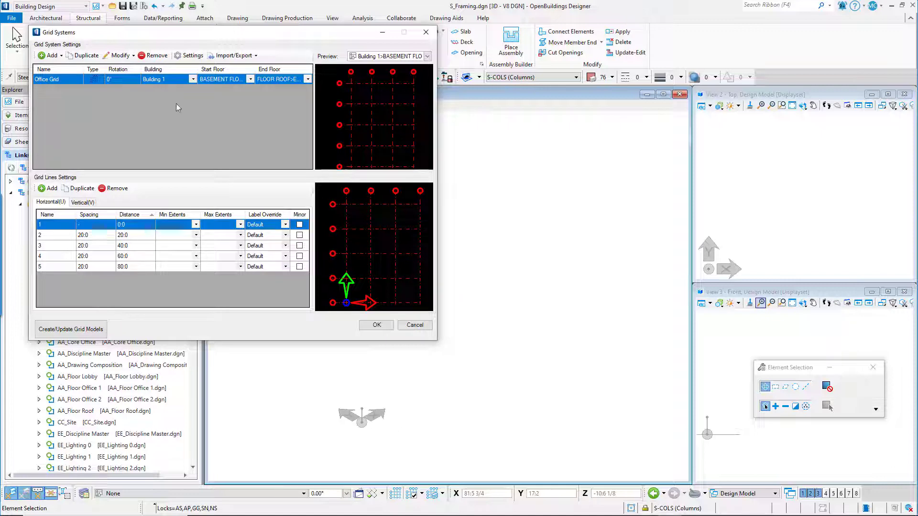
# Set the grid to run from BASEMENT FLOOR to FLOOR ROOF>Eave Level.
pyautogui.click(250, 79)
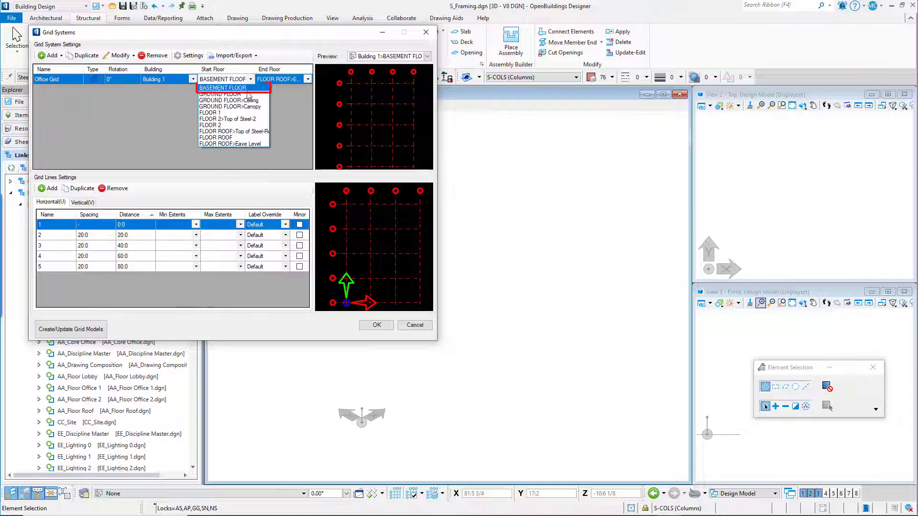
pyautogui.click(241, 88)
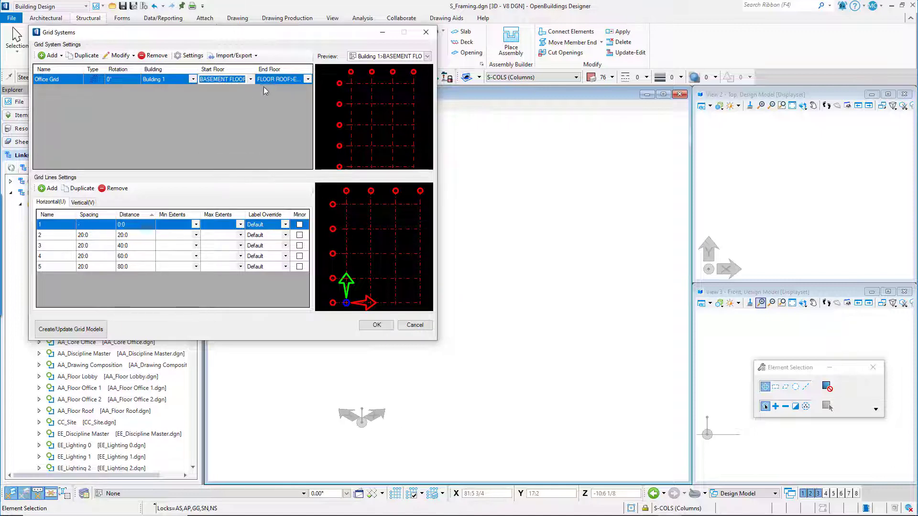
pyautogui.click(308, 79)
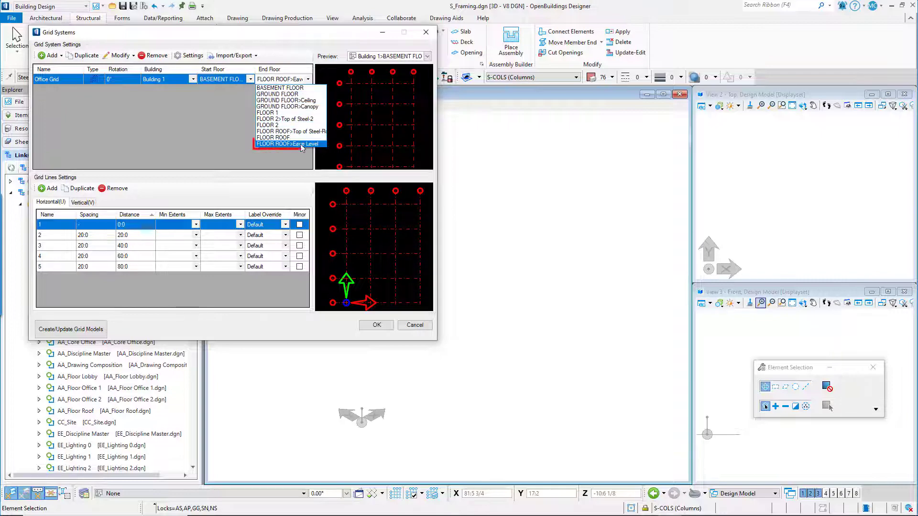
pyautogui.click(302, 144)
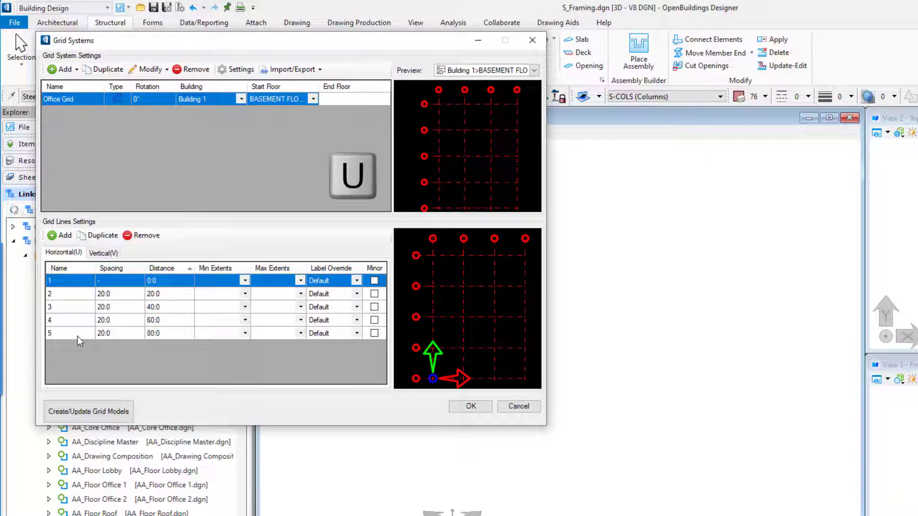
# Remove horizontal grid line 5 and set line 2's spacing to 30.
pyautogui.click(77, 336)
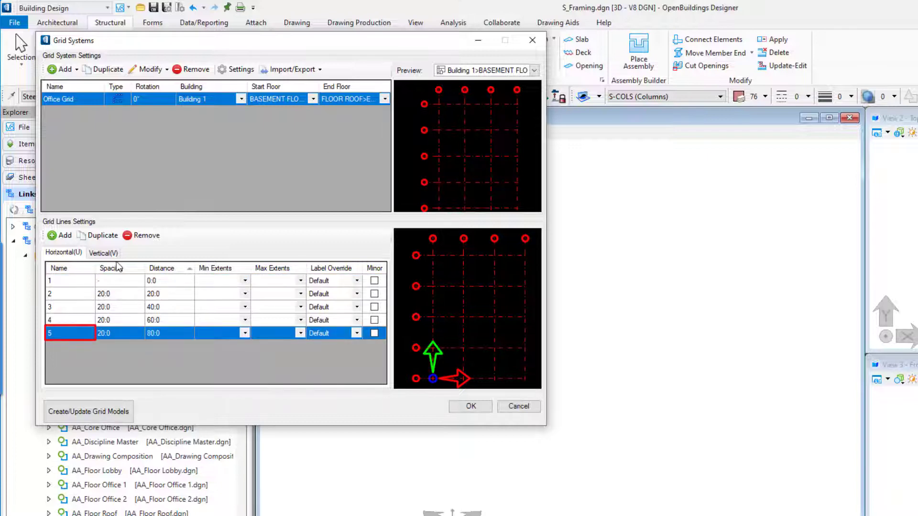
pyautogui.click(143, 236)
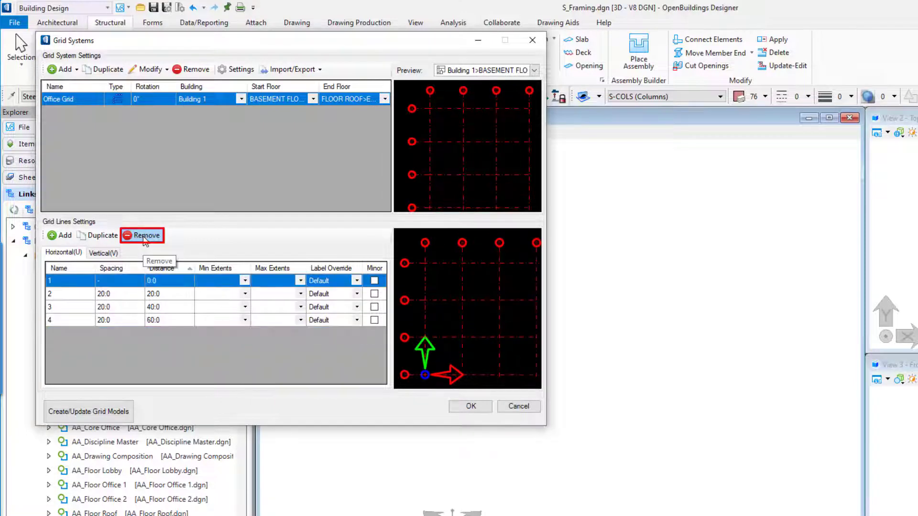
pyautogui.click(125, 293)
pyautogui.click(124, 293)
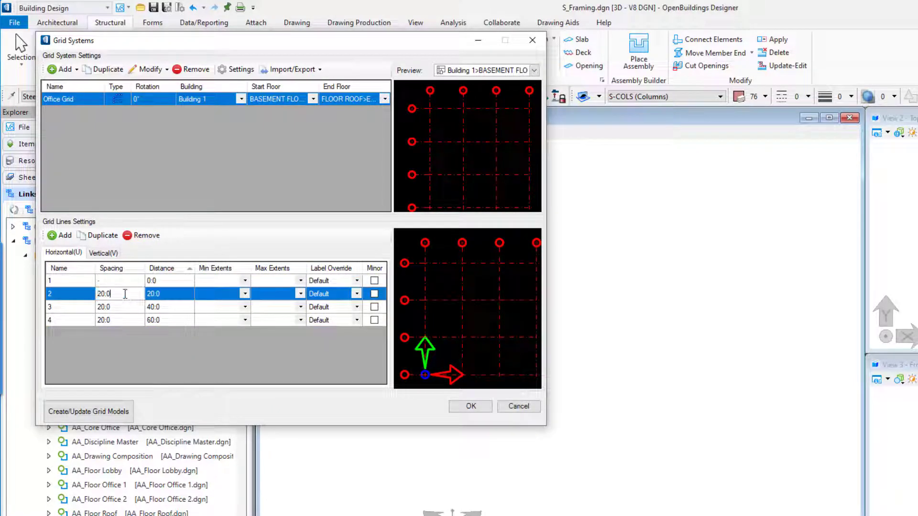
pyautogui.write('30')
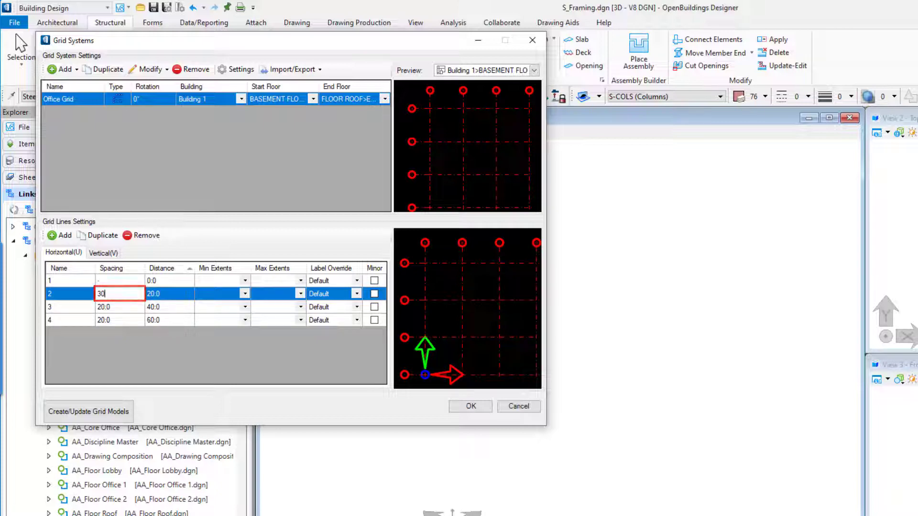
pyautogui.press('Return')
# Set horizontal line 3's spacing to 25 and line 4's spacing to 30.
pyautogui.click(119, 310)
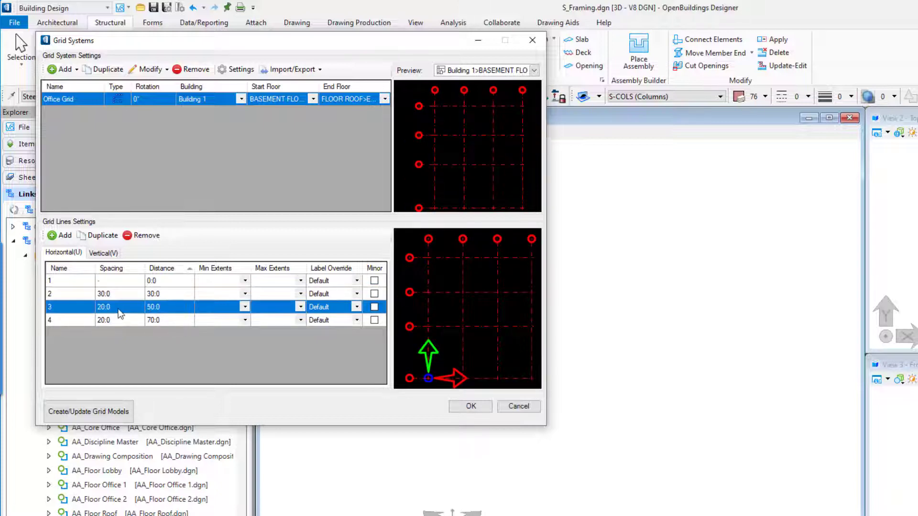
pyautogui.click(120, 313)
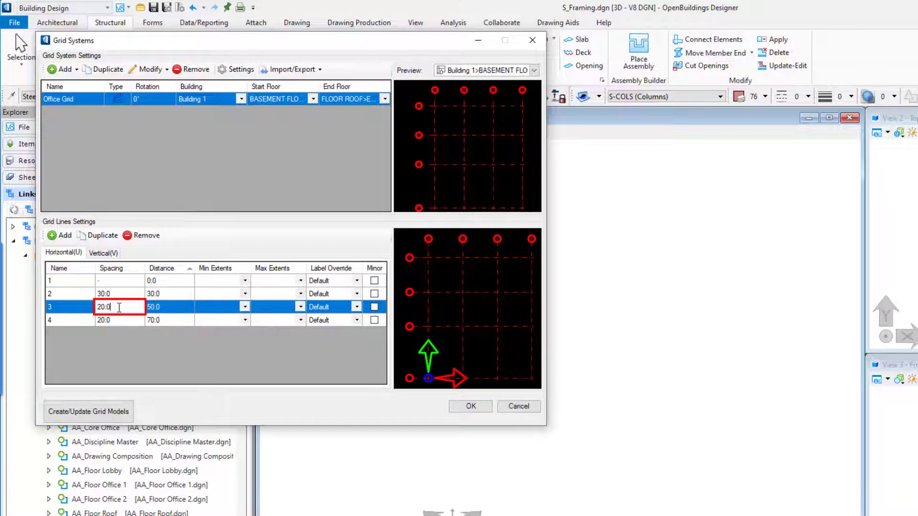
pyautogui.moveTo(119, 309); pyautogui.dragTo(83, 307)
pyautogui.write('25')
pyautogui.press('Return')
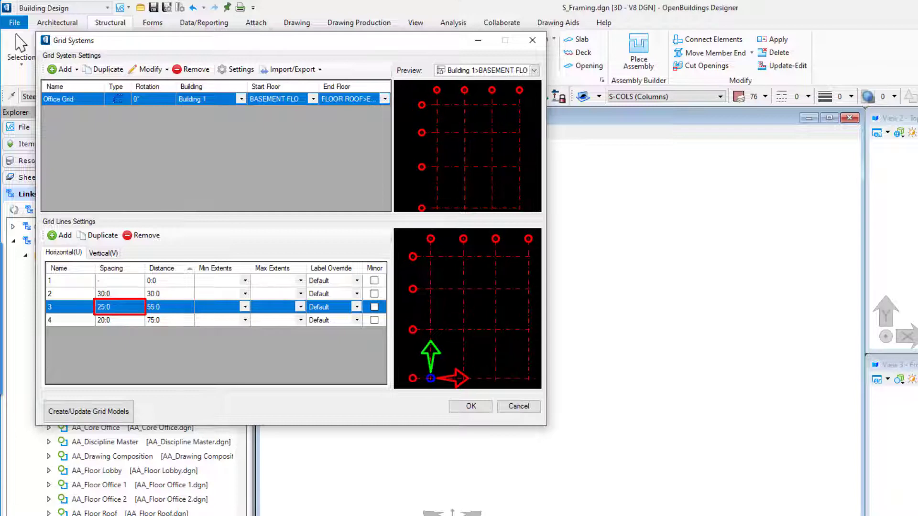
pyautogui.click(120, 319)
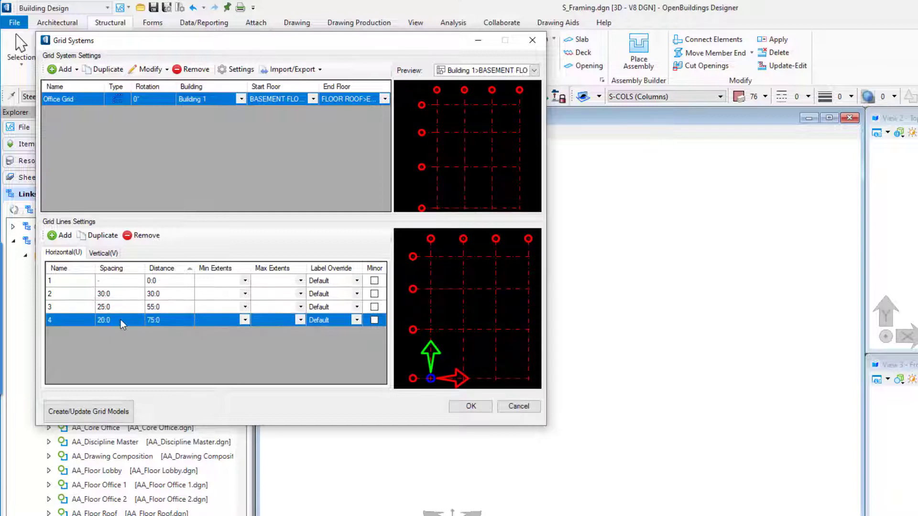
pyautogui.moveTo(121, 321); pyautogui.dragTo(84, 315)
pyautogui.write('30')
pyautogui.press('Return')
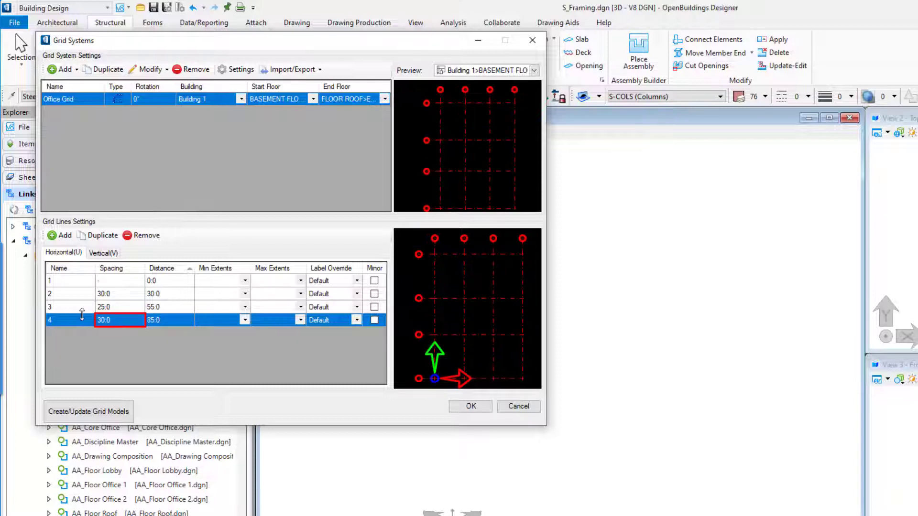
pyautogui.click(83, 317)
# Duplicate horizontal line 2 as line 2.5 with 12.5 spacing, then start retyping line 3's spacing.
pyautogui.click(82, 297)
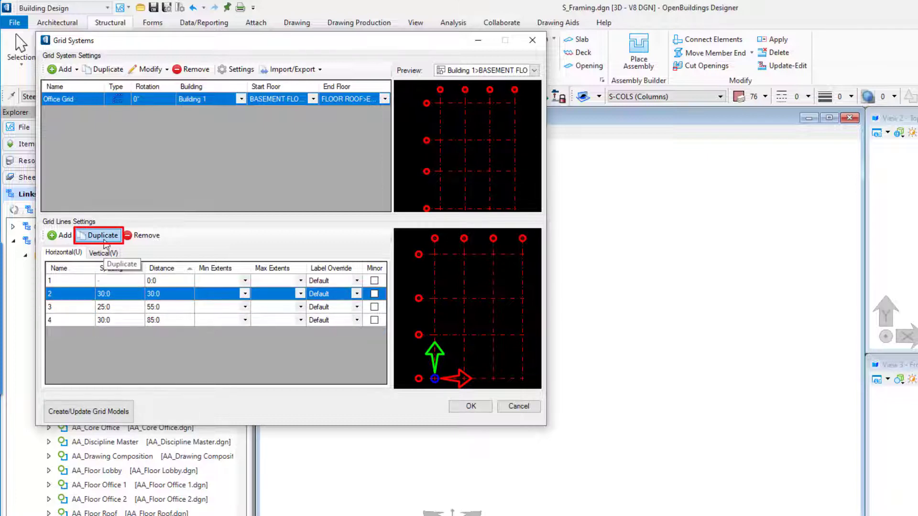
pyautogui.click(104, 244)
pyautogui.click(82, 310)
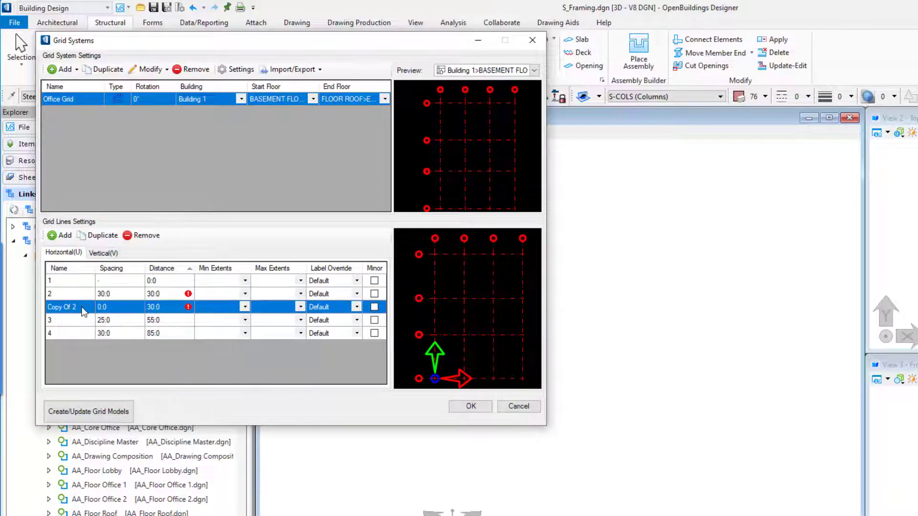
pyautogui.click(83, 308)
pyautogui.write('2')
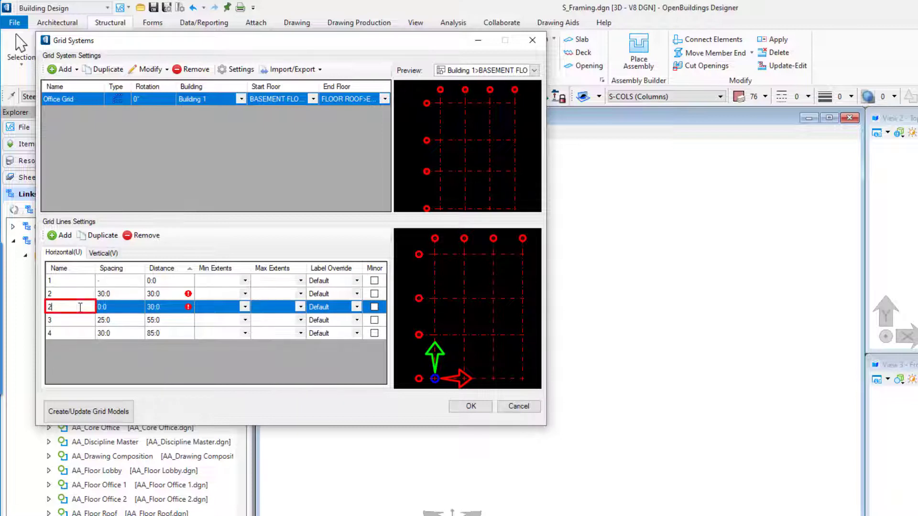
pyautogui.write('.5')
pyautogui.click(118, 310)
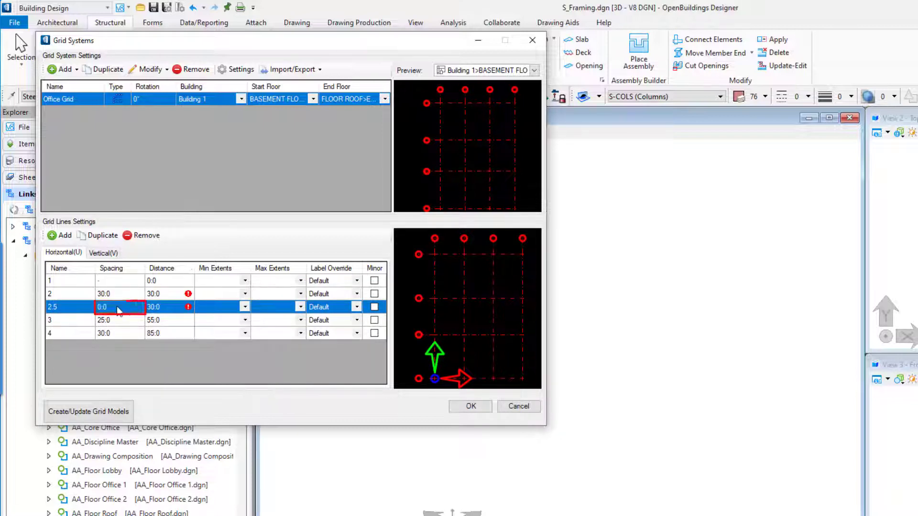
pyautogui.write('12')
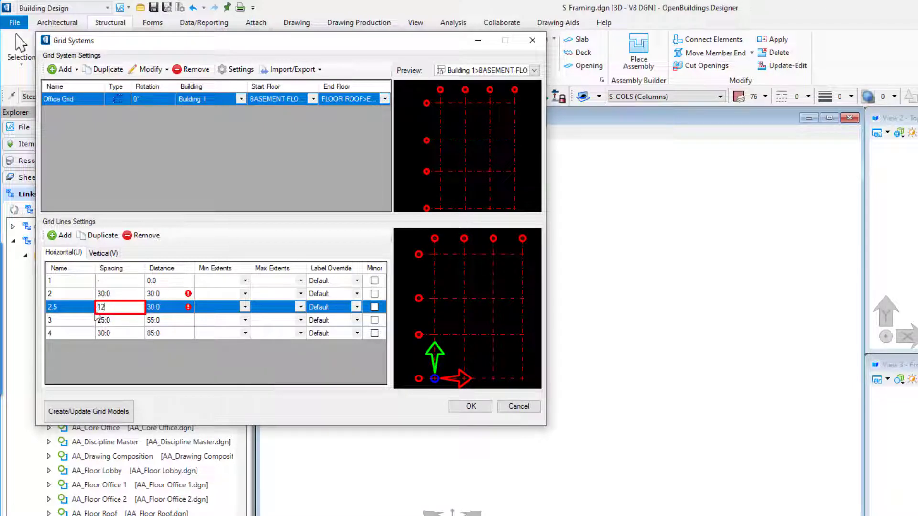
pyautogui.write('.5')
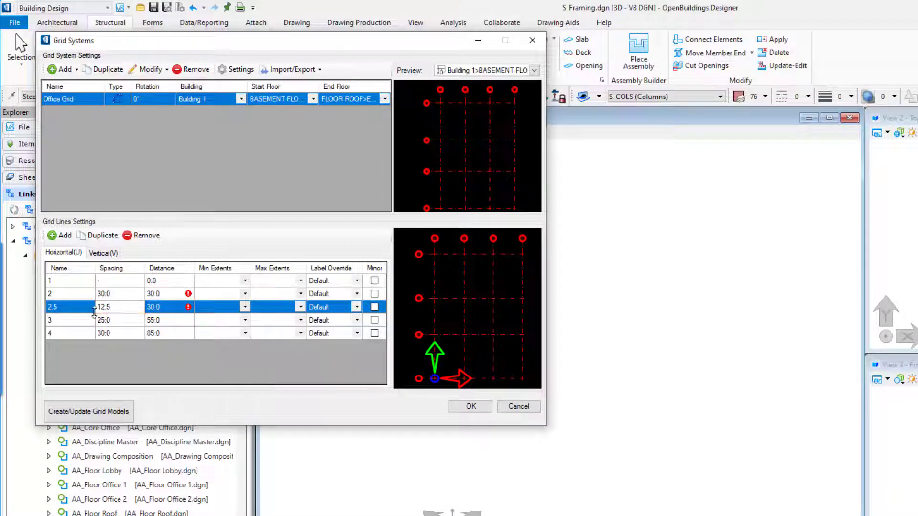
pyautogui.click(116, 319)
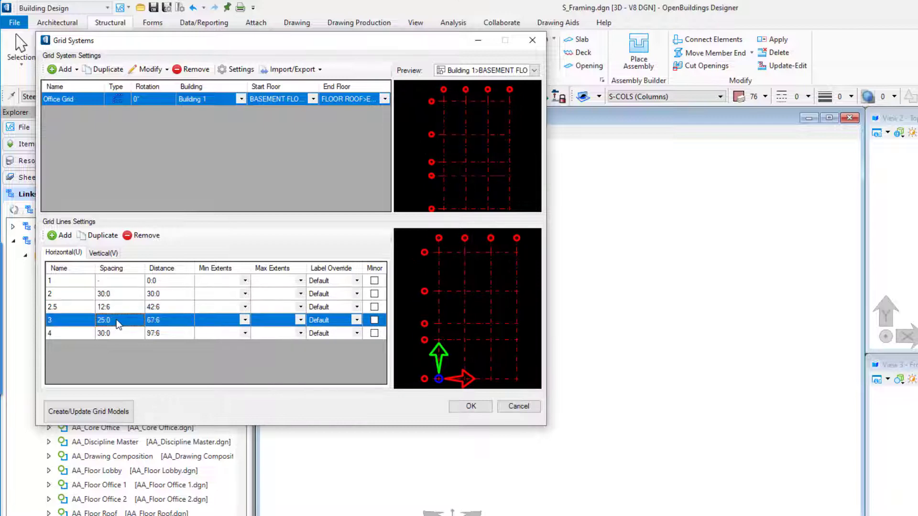
pyautogui.click(116, 319)
pyautogui.moveTo(117, 319); pyautogui.dragTo(92, 318)
pyautogui.write('12.5')
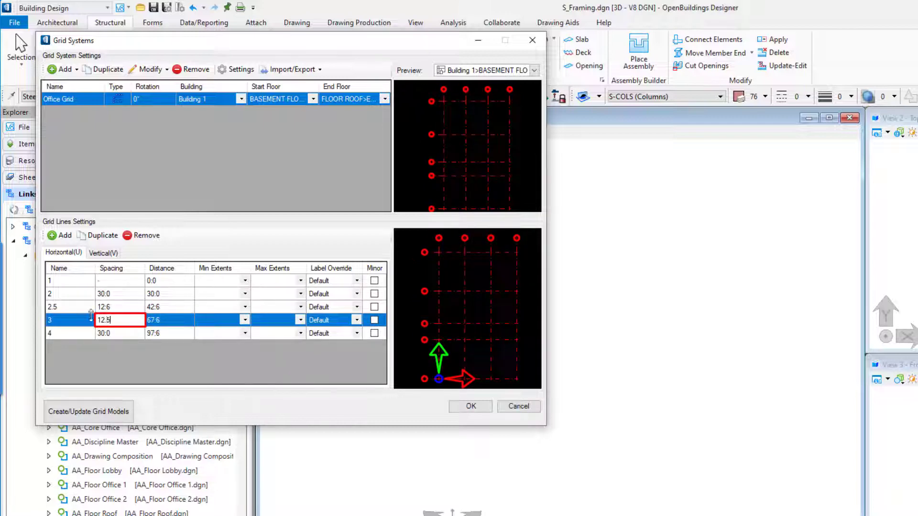
# Commit line 3's 12.5 spacing, then set line 2.5's label override to None and mark it Minor.
pyautogui.press('Tab')
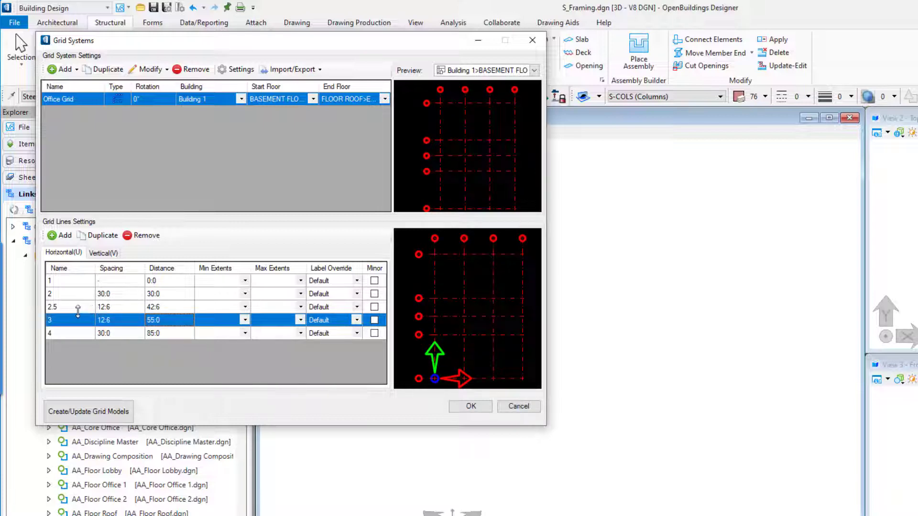
pyautogui.click(79, 308)
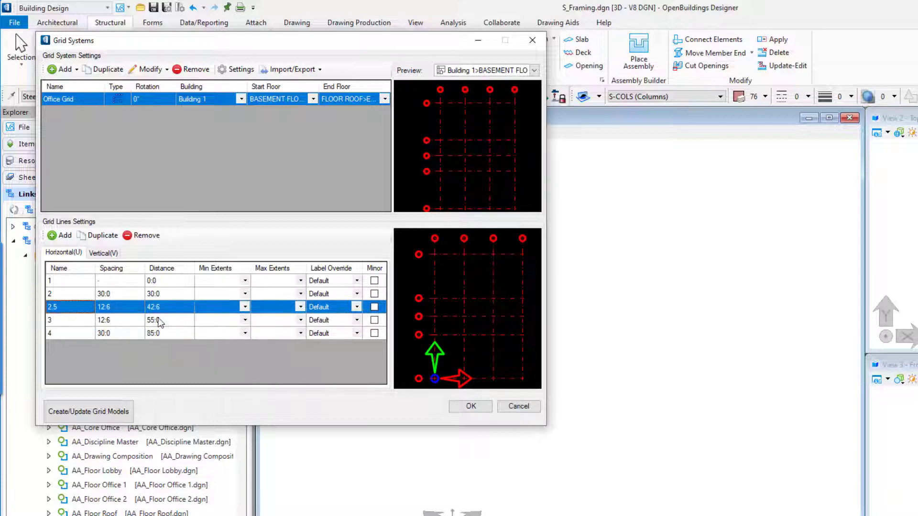
pyautogui.click(357, 306)
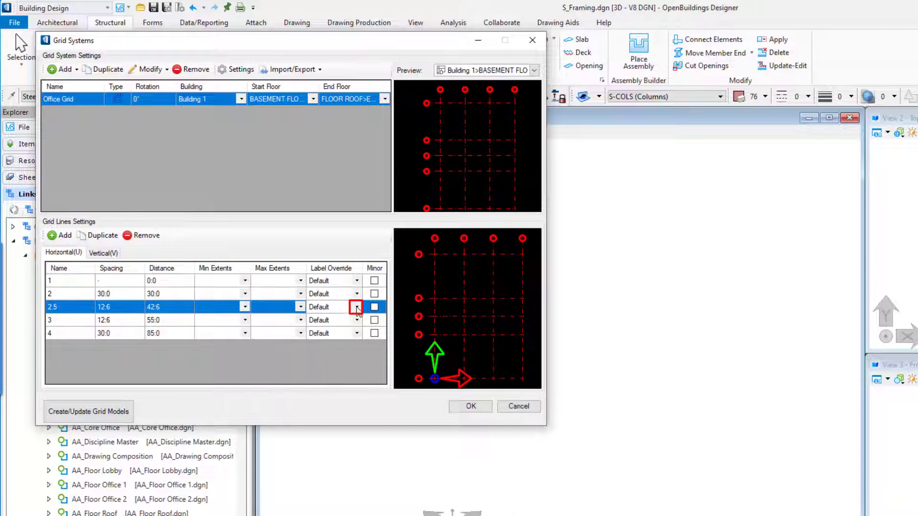
pyautogui.click(345, 318)
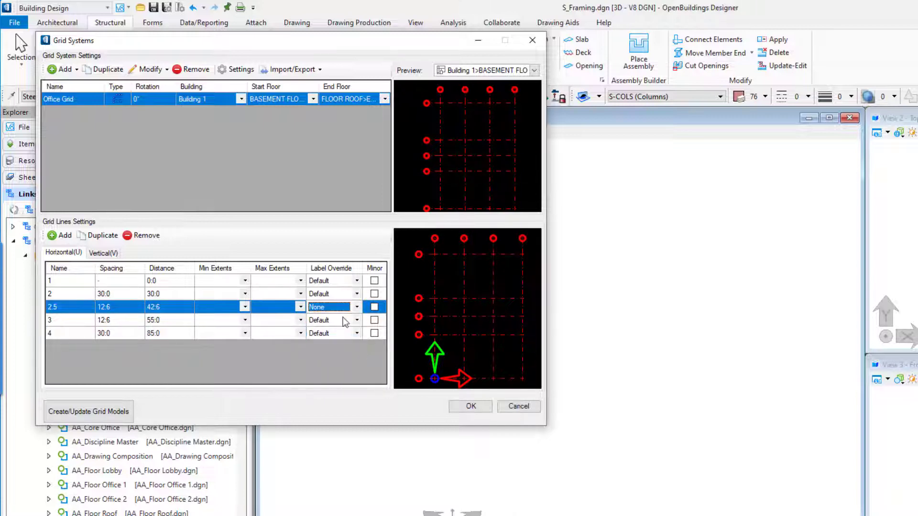
pyautogui.click(374, 307)
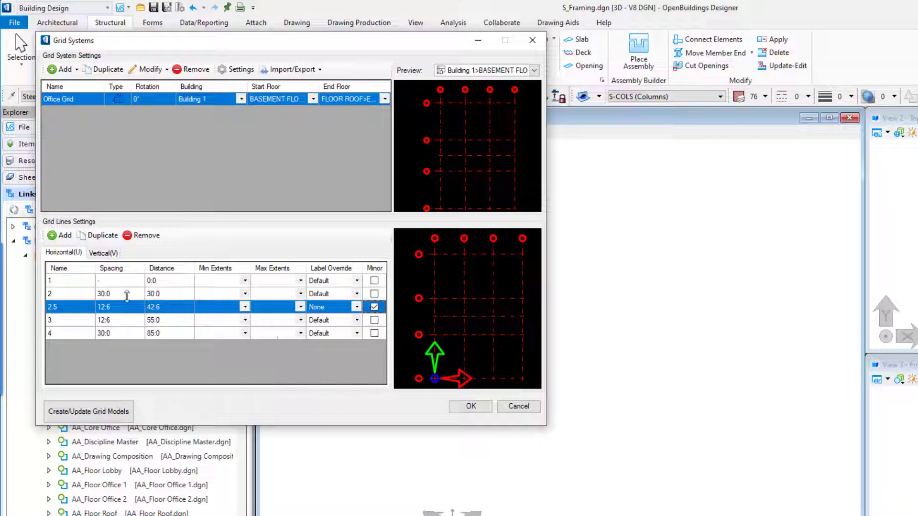
# Add vertical grid lines E and F after line D.
pyautogui.click(102, 253)
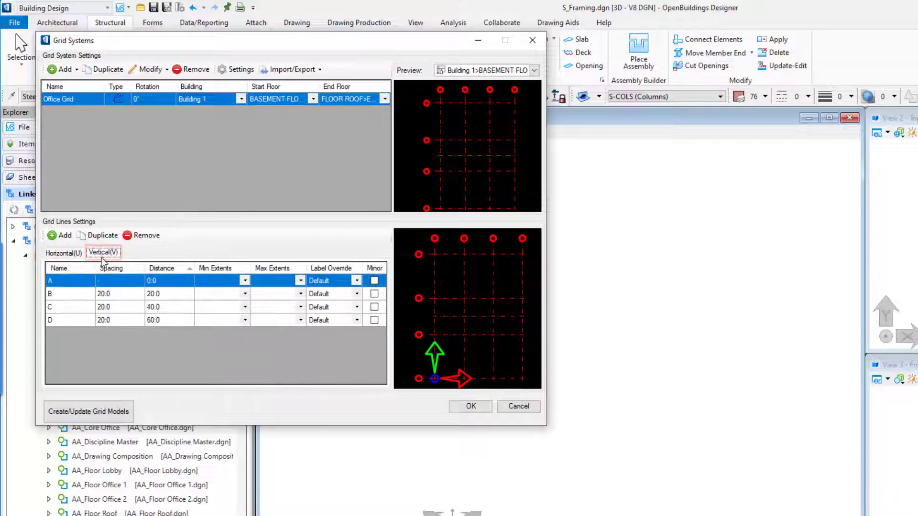
pyautogui.click(81, 323)
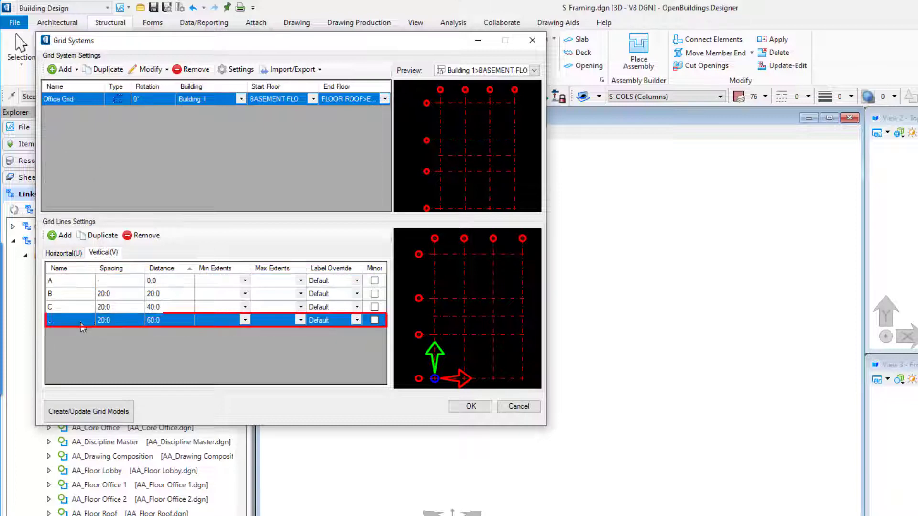
pyautogui.click(64, 236)
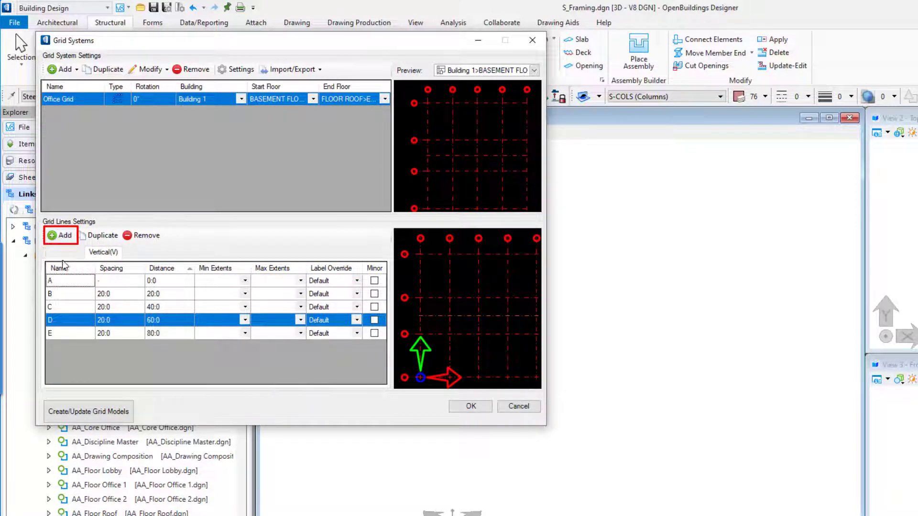
pyautogui.click(65, 237)
# Set the spacing of vertical lines B, C and D to 30.
pyautogui.click(120, 298)
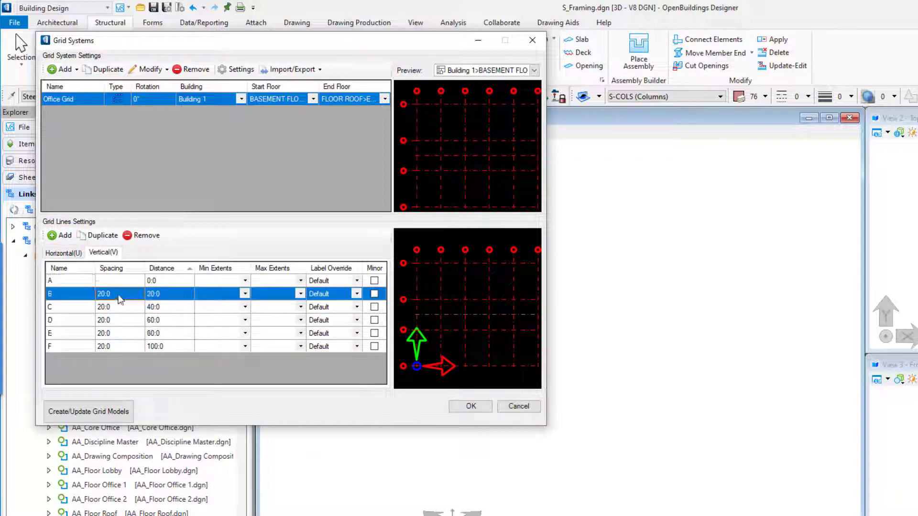
pyautogui.click(118, 293)
pyautogui.write('30')
pyautogui.press('Return')
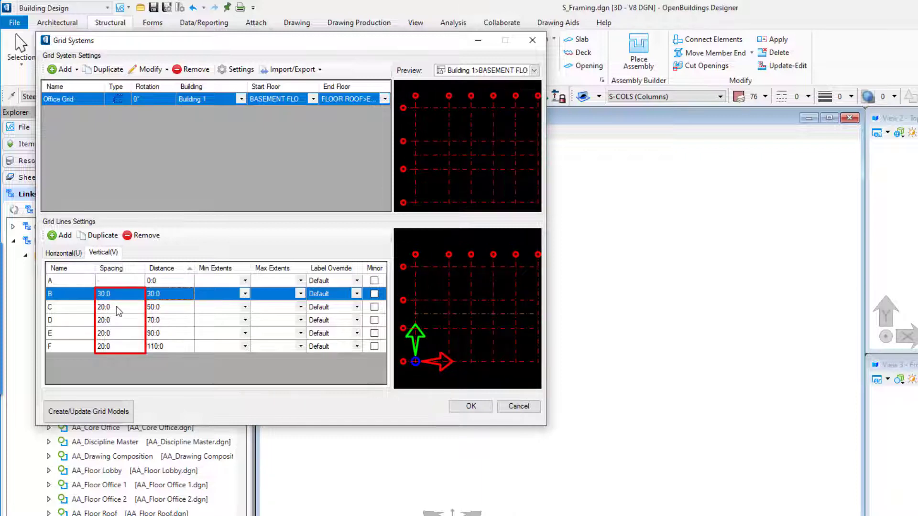
pyautogui.click(116, 306)
pyautogui.click(116, 306)
pyautogui.write('30')
pyautogui.press('Return')
pyautogui.click(117, 323)
pyautogui.click(116, 320)
pyautogui.write('30')
pyautogui.press('Return')
# Set the spacing of vertical lines E and F to 30, reaching 150 overall.
pyautogui.click(119, 334)
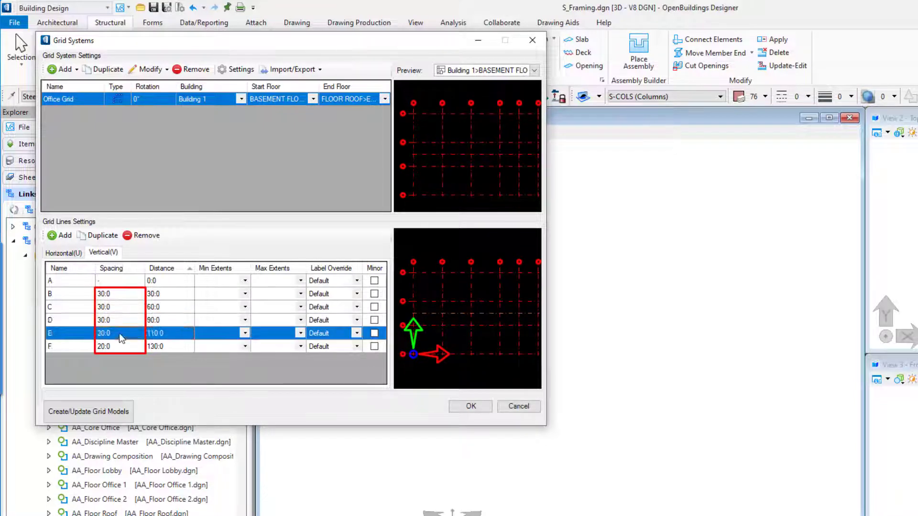
pyautogui.click(119, 334)
pyautogui.write('30')
pyautogui.press('Return')
pyautogui.click(101, 347)
pyautogui.click(101, 347)
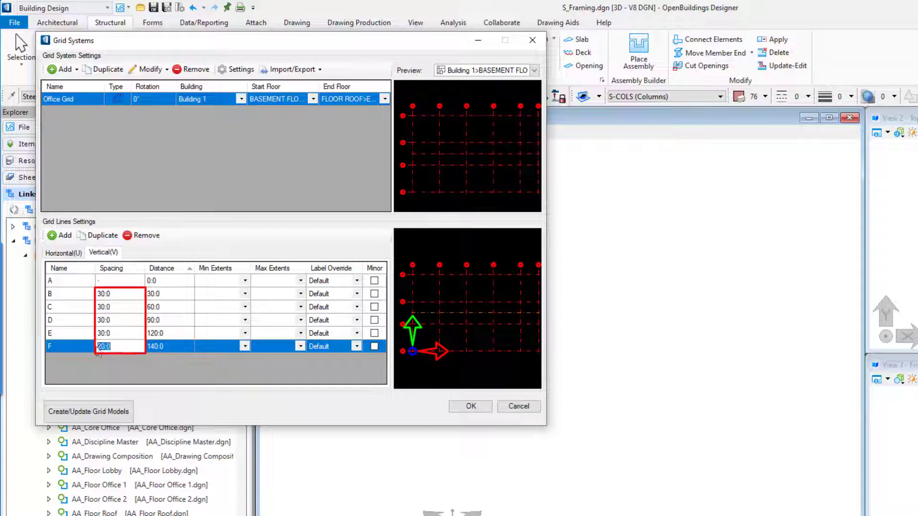
pyautogui.write('30')
pyautogui.press('Return')
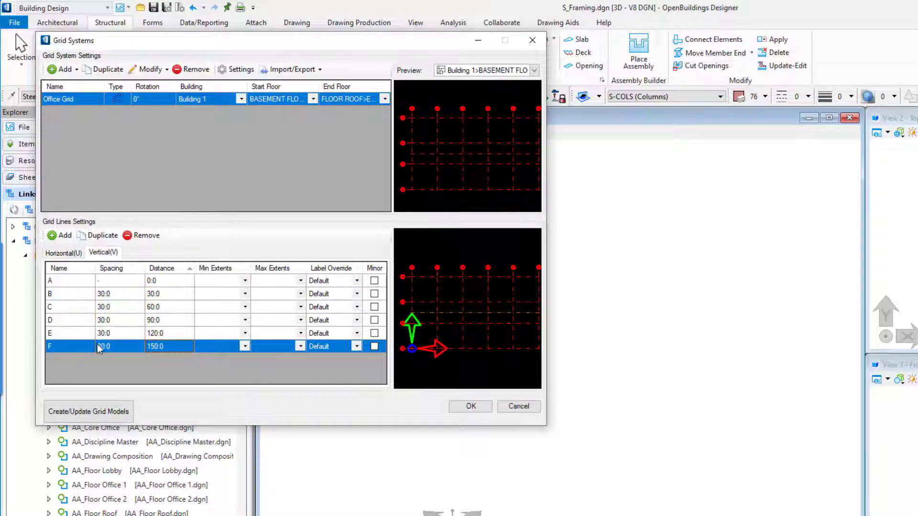
# Duplicate vertical line C and rename the copy C.5.
pyautogui.click(77, 307)
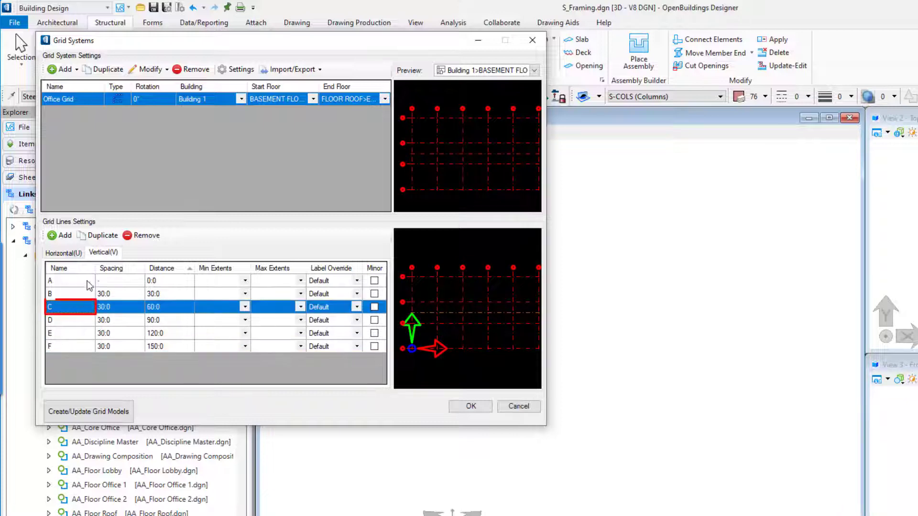
pyautogui.click(104, 239)
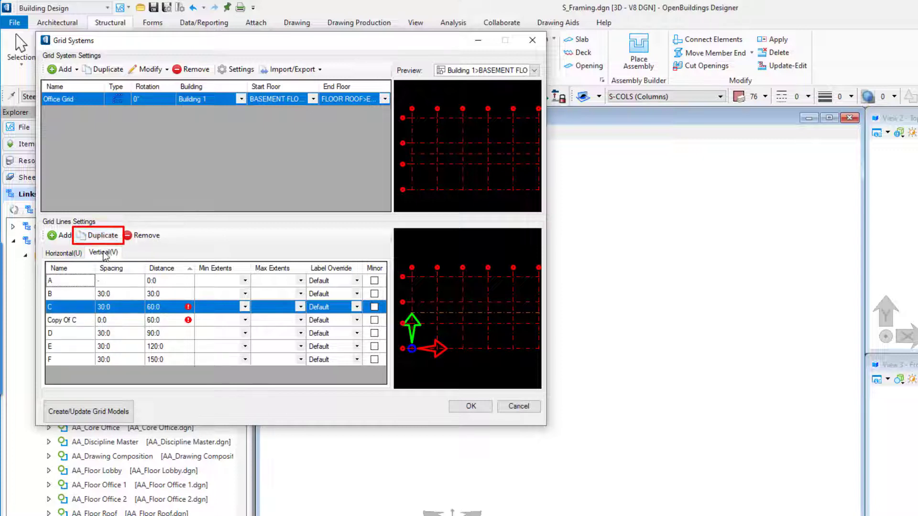
pyautogui.click(84, 321)
pyautogui.click(84, 321)
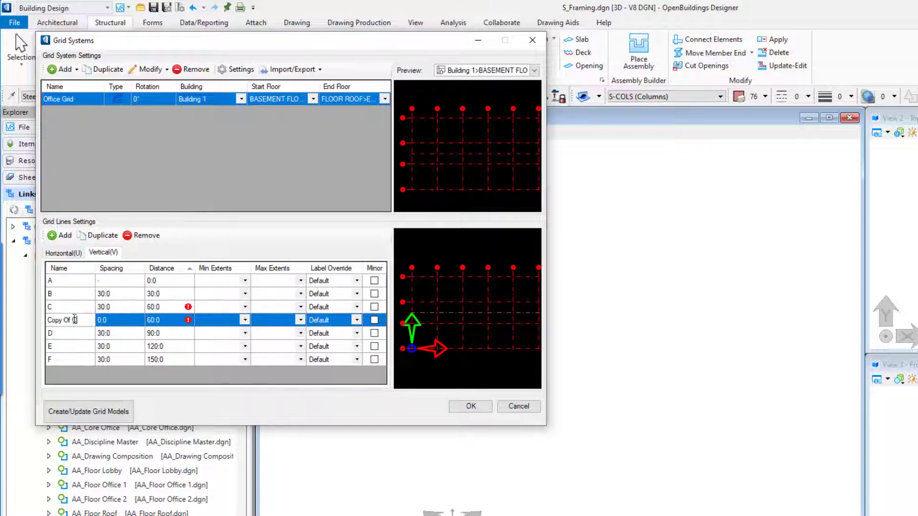
pyautogui.write('C.5')
pyautogui.press('Return')
# Set the spacing of lines C.5 and D to 15 each.
pyautogui.click(115, 320)
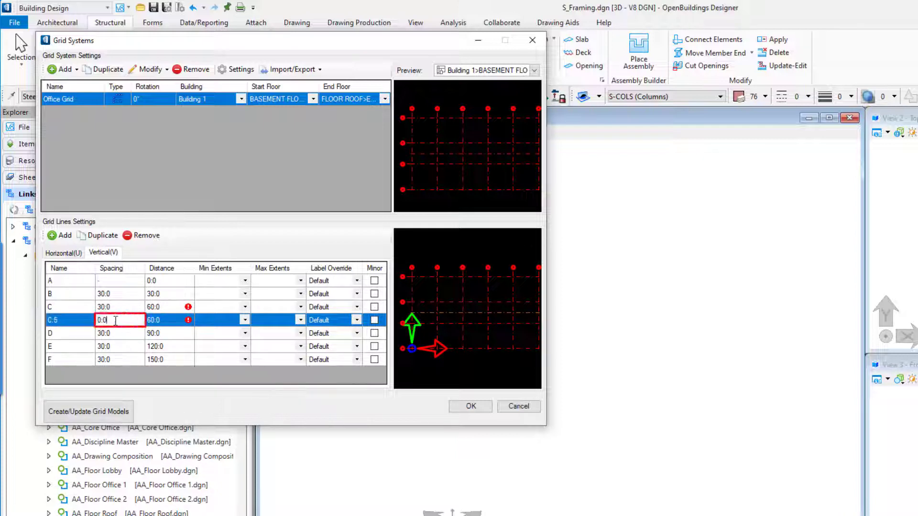
pyautogui.write('15')
pyautogui.press('Tab')
pyautogui.click(113, 334)
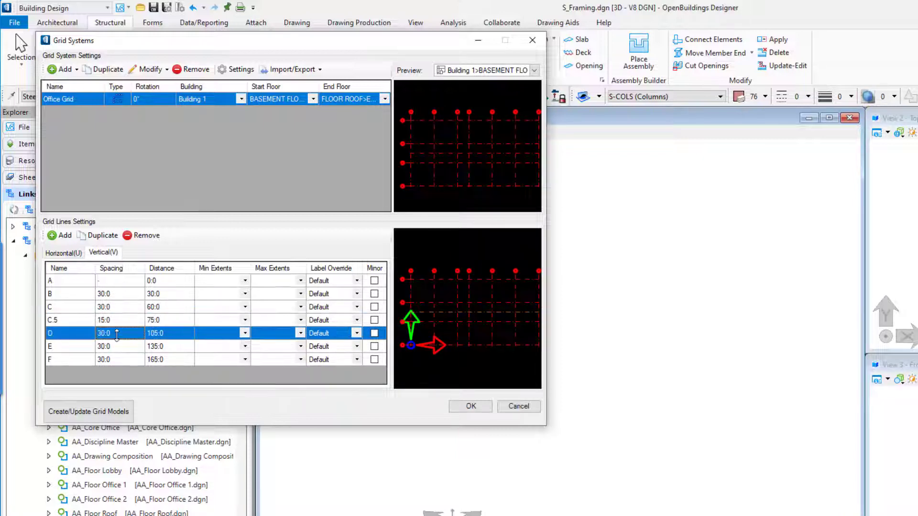
pyautogui.click(117, 334)
pyautogui.hotkey('ctrl', 'a')
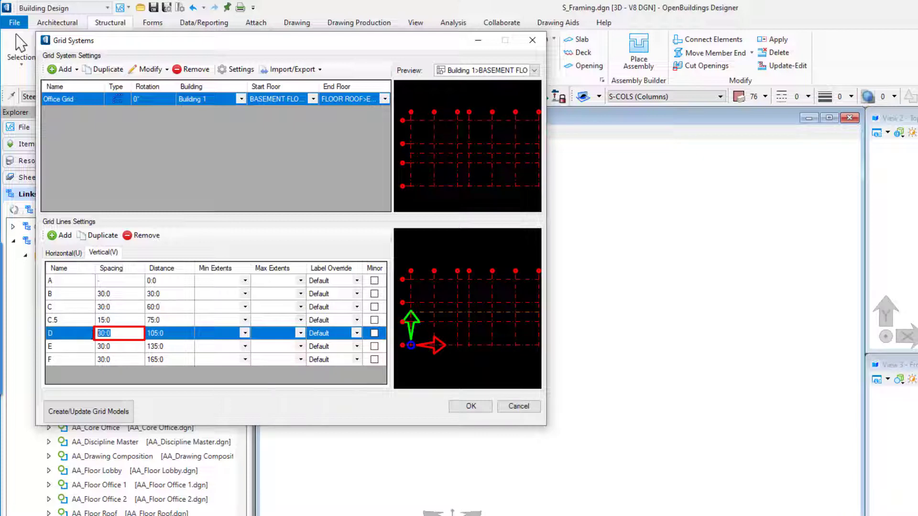
pyautogui.write('15')
pyautogui.press('Tab')
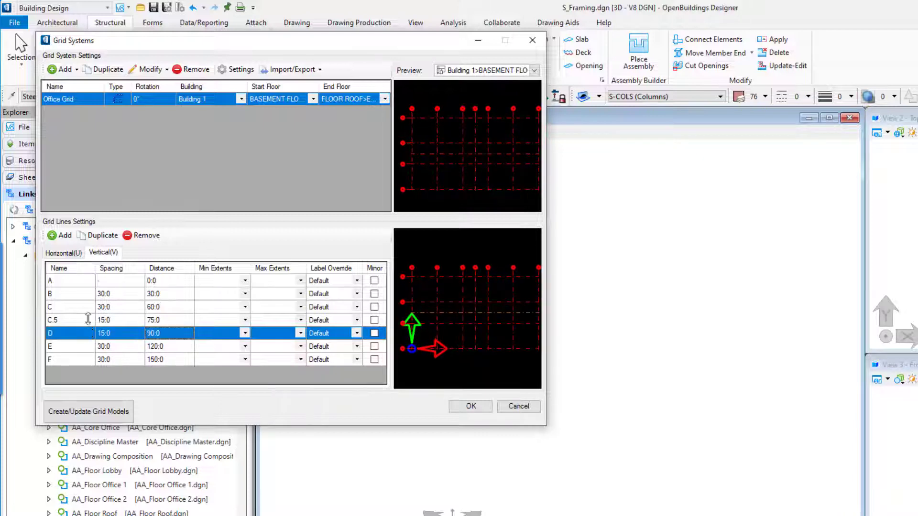
pyautogui.click(88, 320)
# Set vertical line C.5's label override to None and tick its Minor checkbox.
pyautogui.click(357, 320)
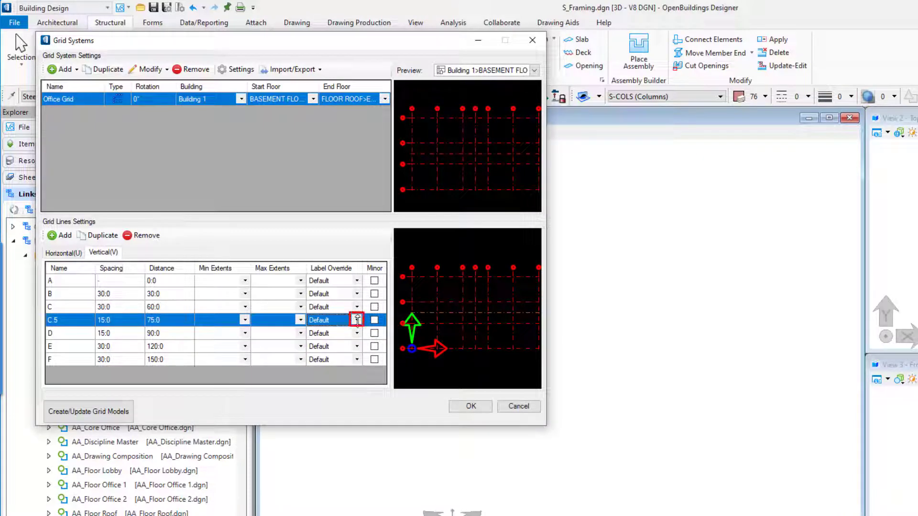
pyautogui.click(358, 321)
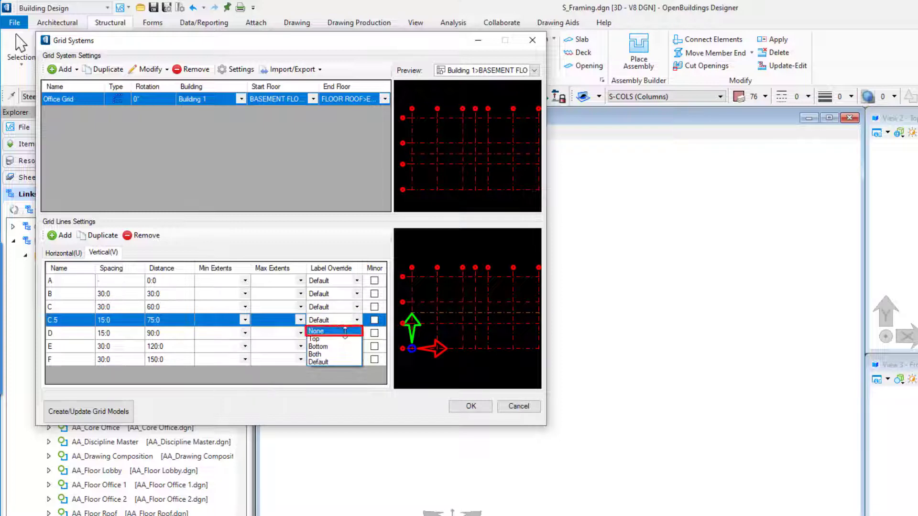
pyautogui.click(345, 330)
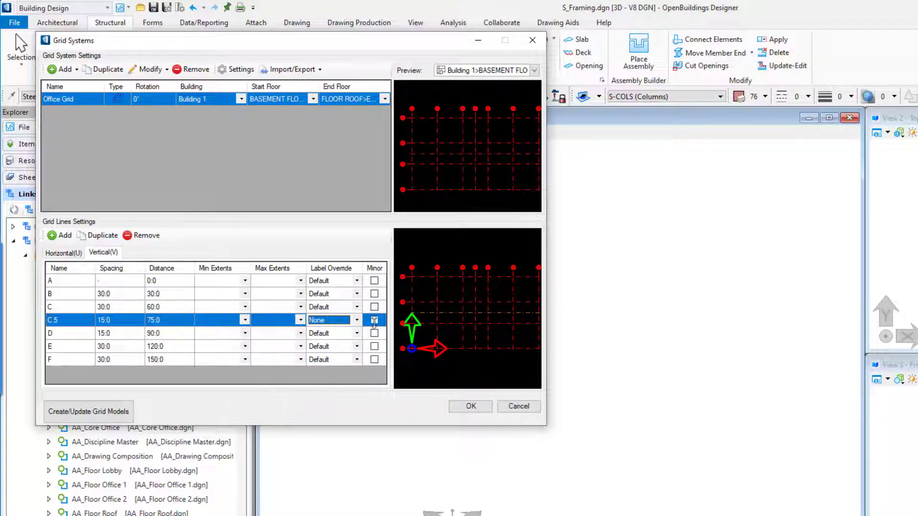
pyautogui.click(374, 321)
pyautogui.click(374, 320)
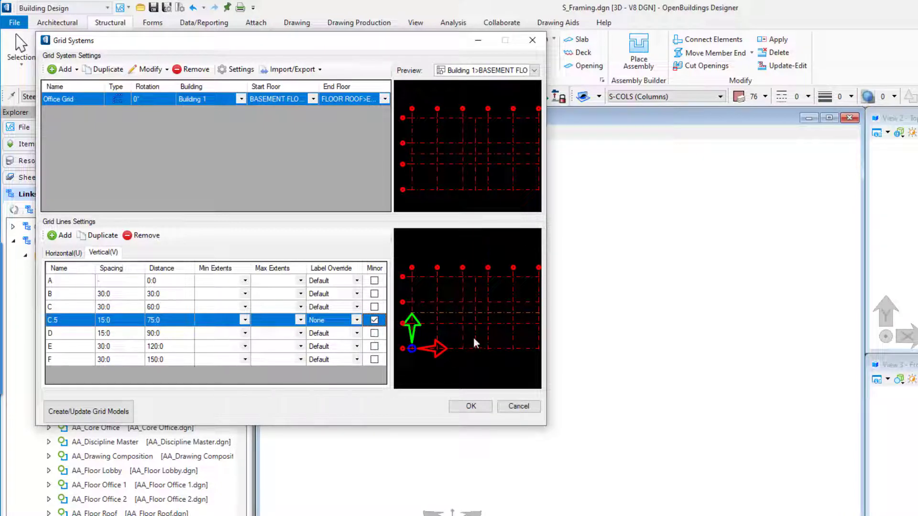
# Confirm the Grid Systems dialog with OK and zoom View 1 to inspect the Office Grid.
pyautogui.click(471, 406)
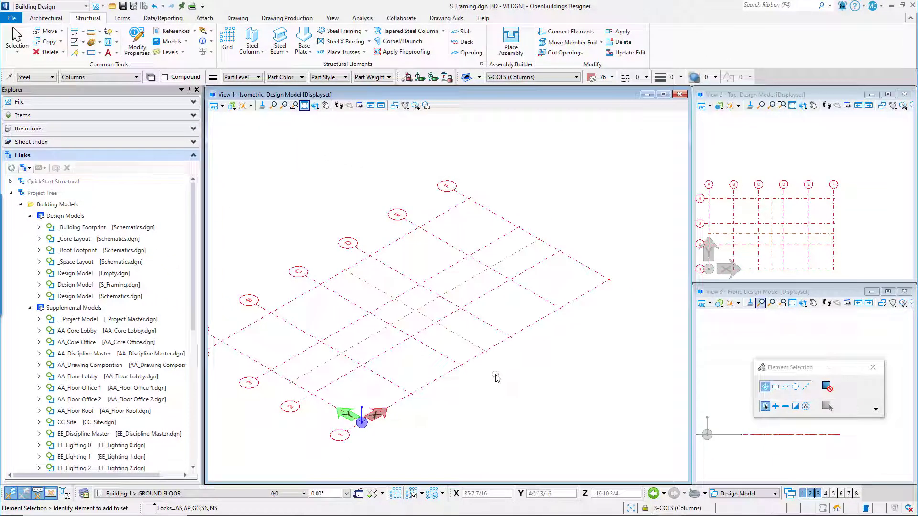
pyautogui.scroll(-1, 496, 378)
pyautogui.scroll(1, 461, 389)
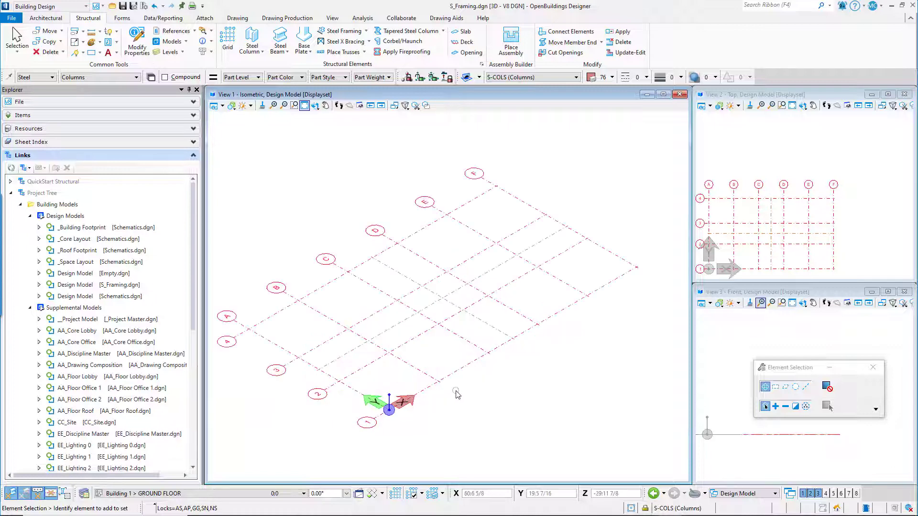